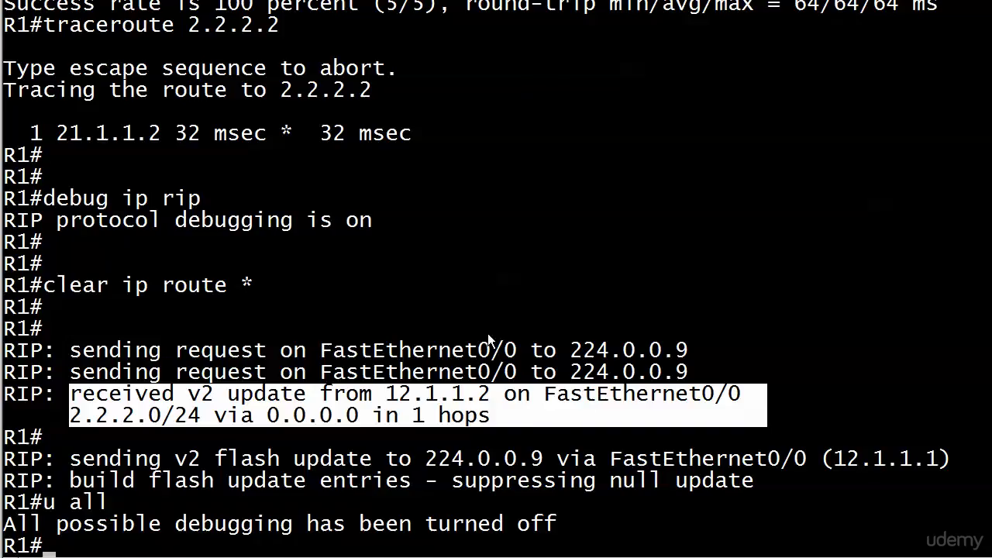
Remove R1's static route 2.2.2.0 255.255.255.0 via 21.1.1.2 with 'no ip route'
{"action": "type", "text": "conf t"}
{"action": "key", "text": "Return"}
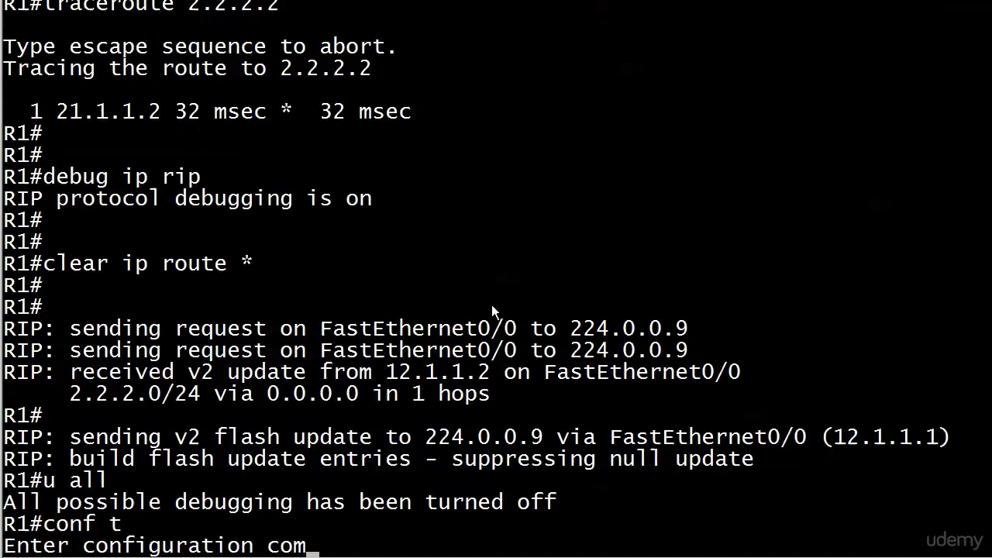
{"action": "right_click", "coordinate": [493, 308]}
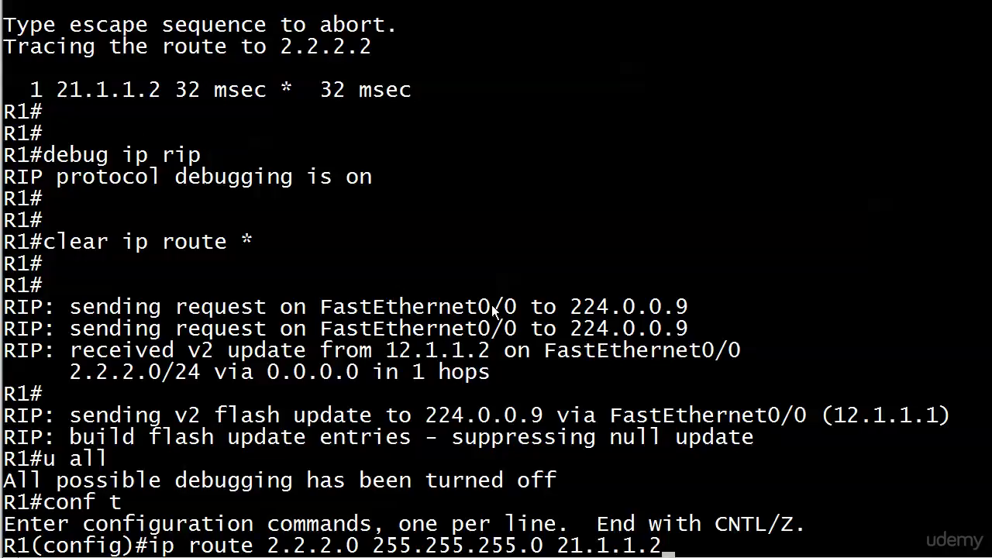
{"action": "key", "text": "ctrl+a"}
{"action": "type", "text": "no"}
{"action": "key", "text": "Return"}
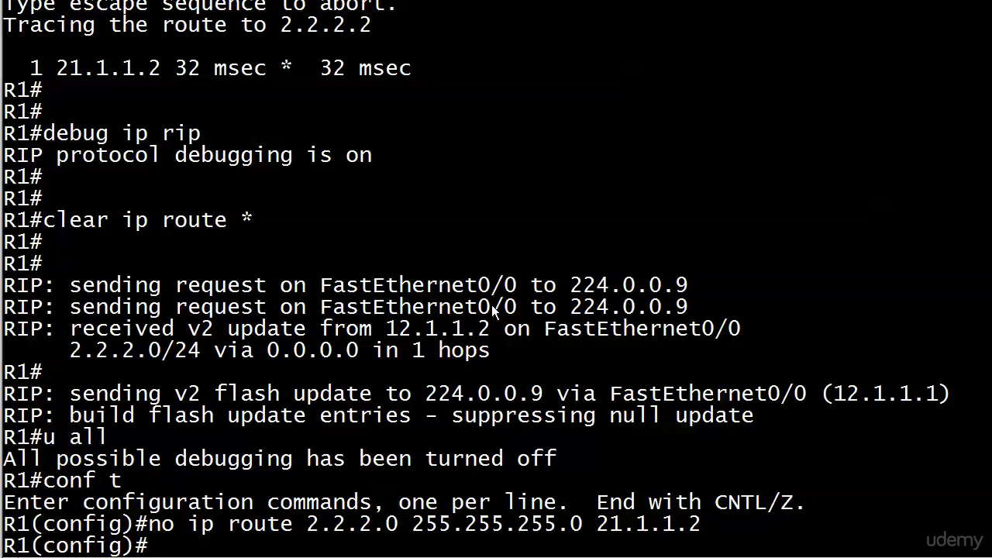
{"action": "key", "text": "ctrl+z"}
{"action": "key", "text": "Return"}
Run show ip route rip to see 2.2.2.0/24 learned at [120/1] via 12.1.1.2
{"action": "type", "text": "show ip route rip"}
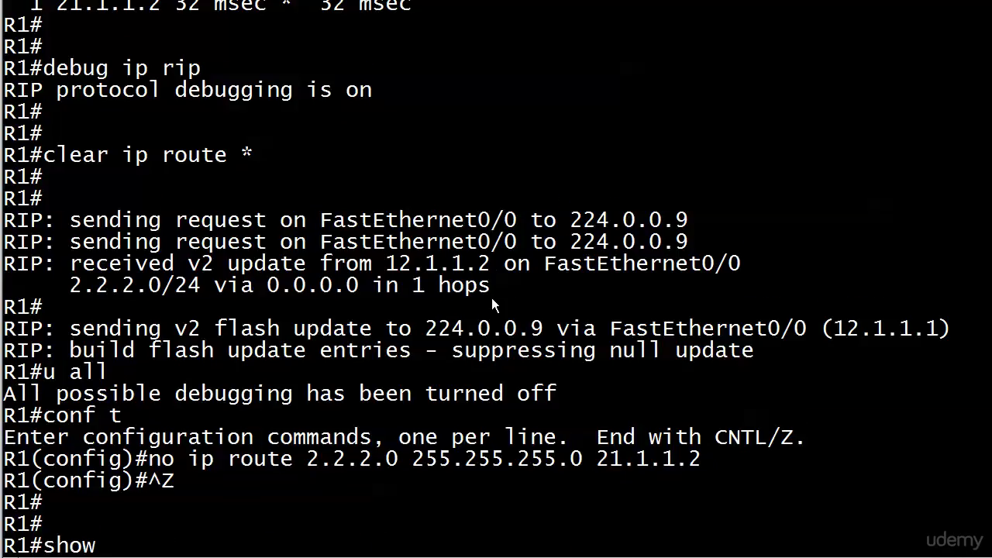
{"action": "key", "text": "Return"}
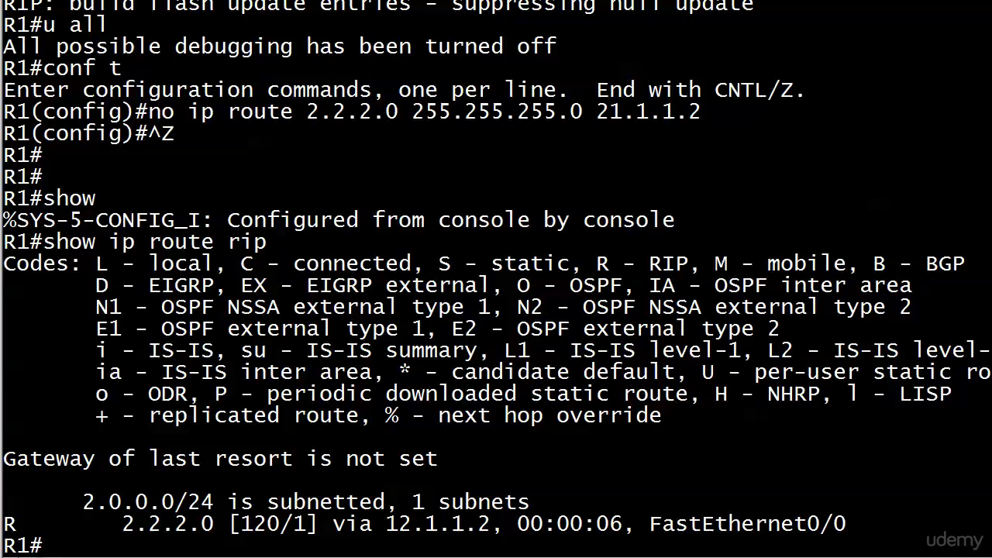
Configure 'ip route 2.2.2.0 255.255.255.0 21.1.1.2 121' on R1 as a floating static route
{"action": "type", "text": "conf t"}
{"action": "key", "text": "Return"}
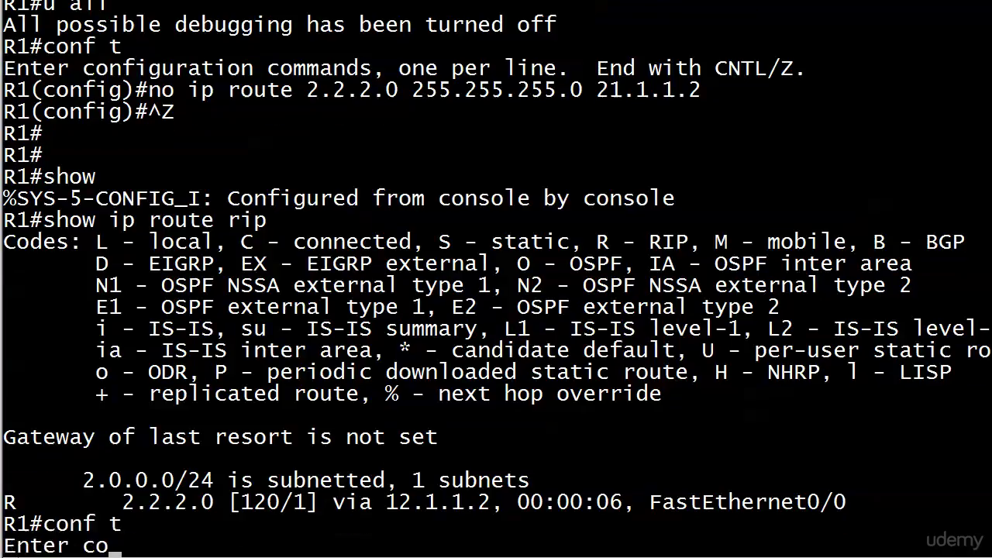
{"action": "type", "text": "ip route "}
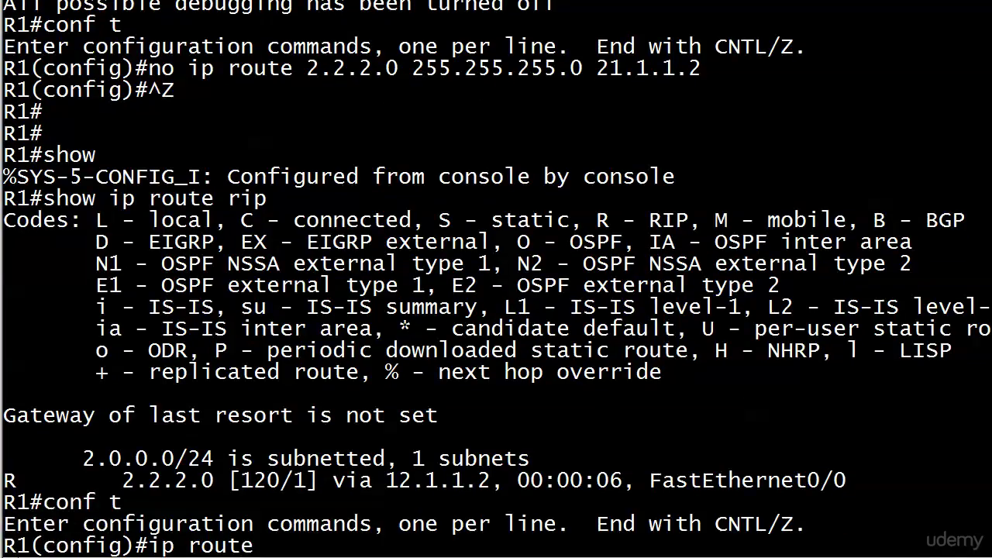
{"action": "type", "text": "2.2.20"}
{"action": "key", "text": "BackSpace"}
{"action": "key", "text": "BackSpace"}
{"action": "type", "text": ".0 255"}
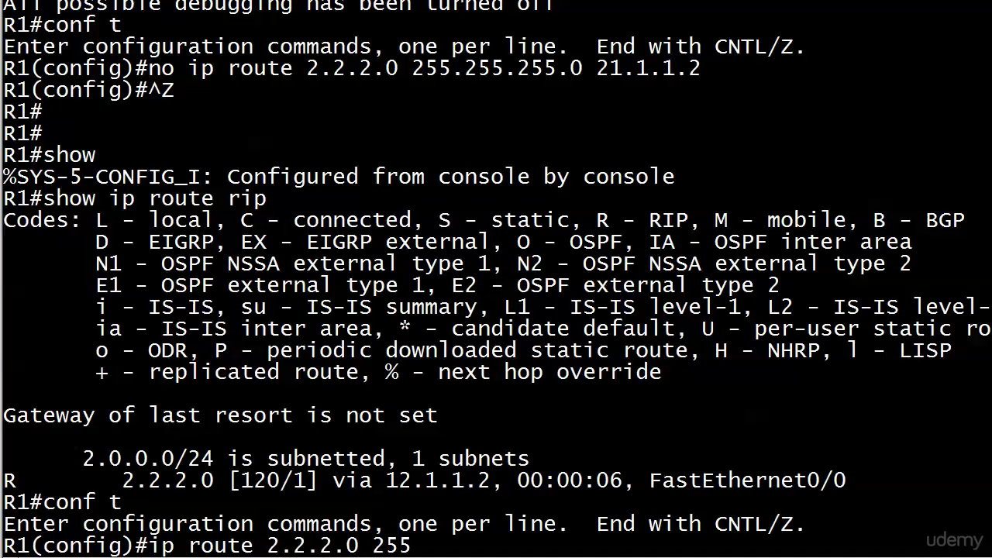
{"action": "type", "text": ".255.255.0"}
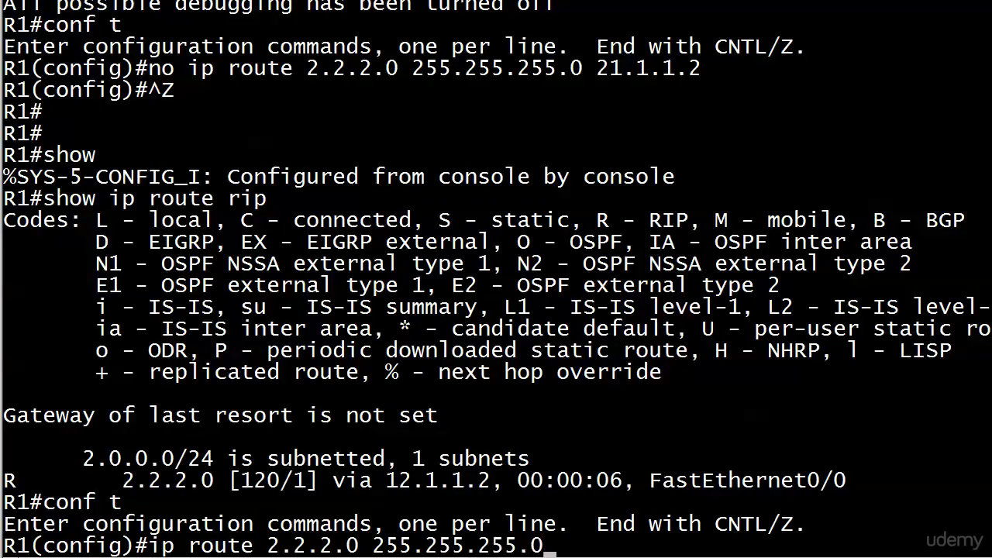
{"action": "type", "text": " 21.1.1.2"}
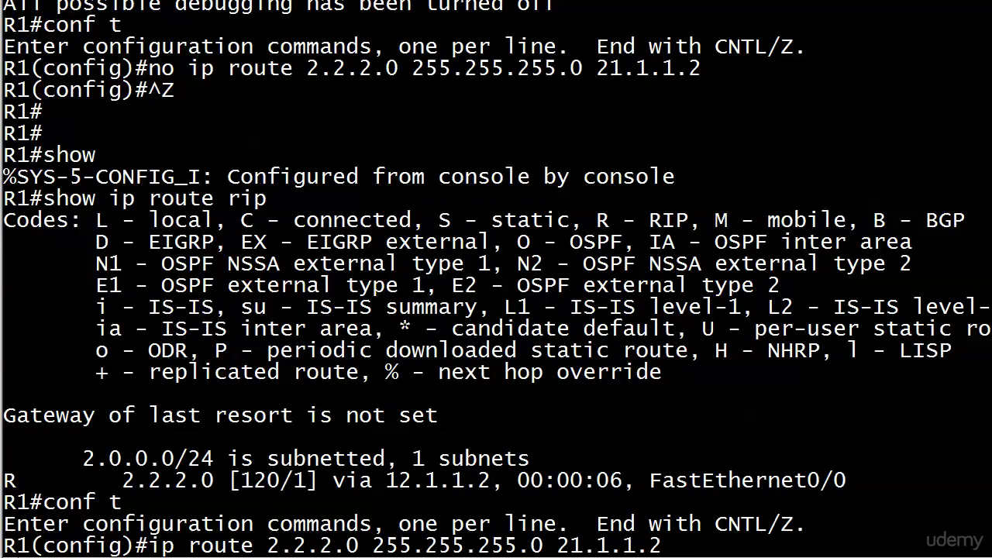
{"action": "type", "text": "?"}
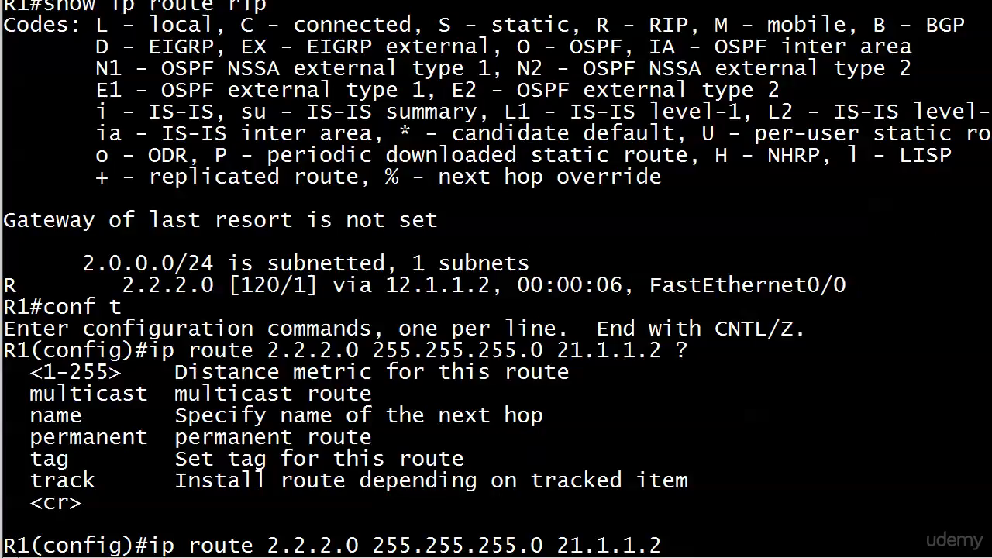
{"action": "type", "text": "121 ?"}
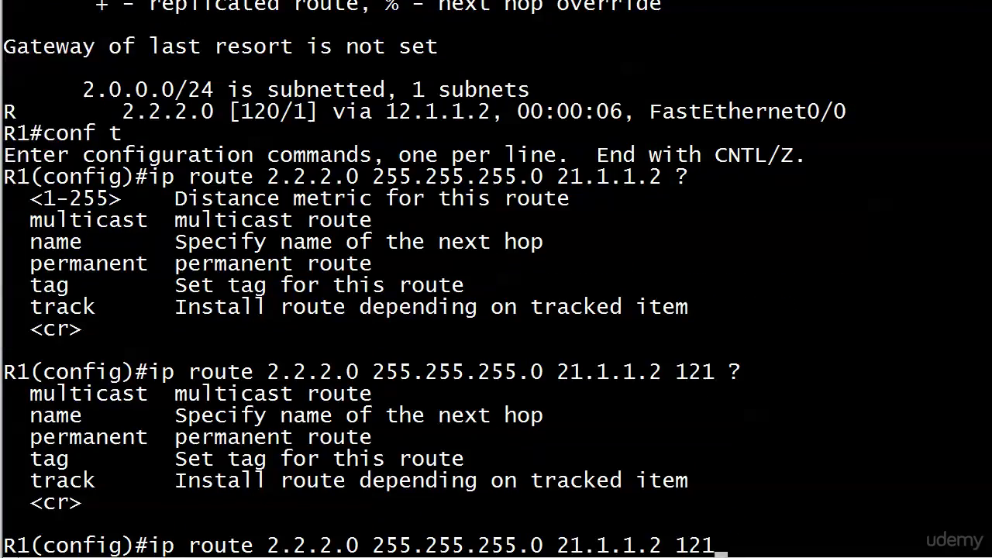
{"action": "key", "text": "Return"}
{"action": "key", "text": "ctrl+z"}
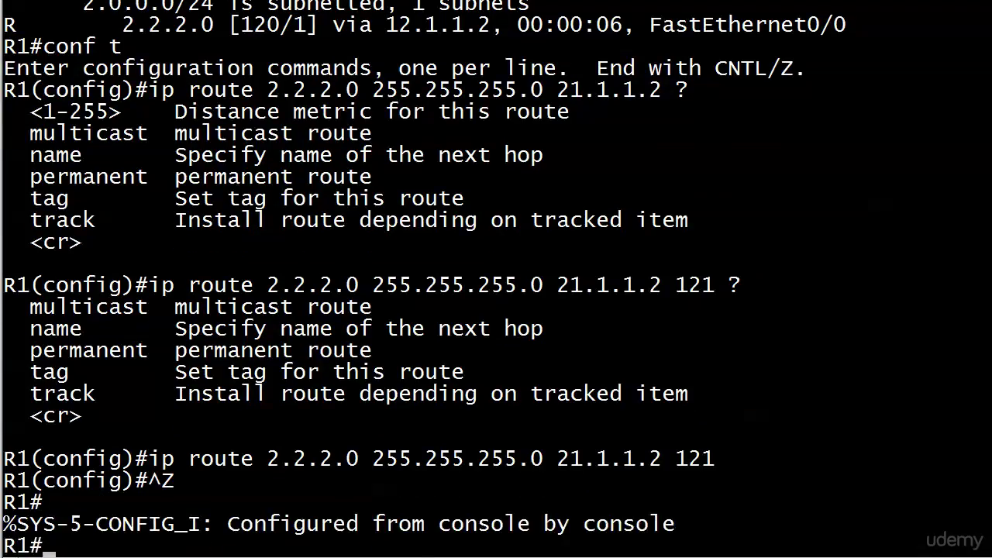
List RIP routes, run clear ip route *, and recheck that 2.2.2.0/24 stays at [120/1]
{"action": "key", "text": "Return"}
{"action": "key", "text": "Return"}
{"action": "type", "text": "s"}
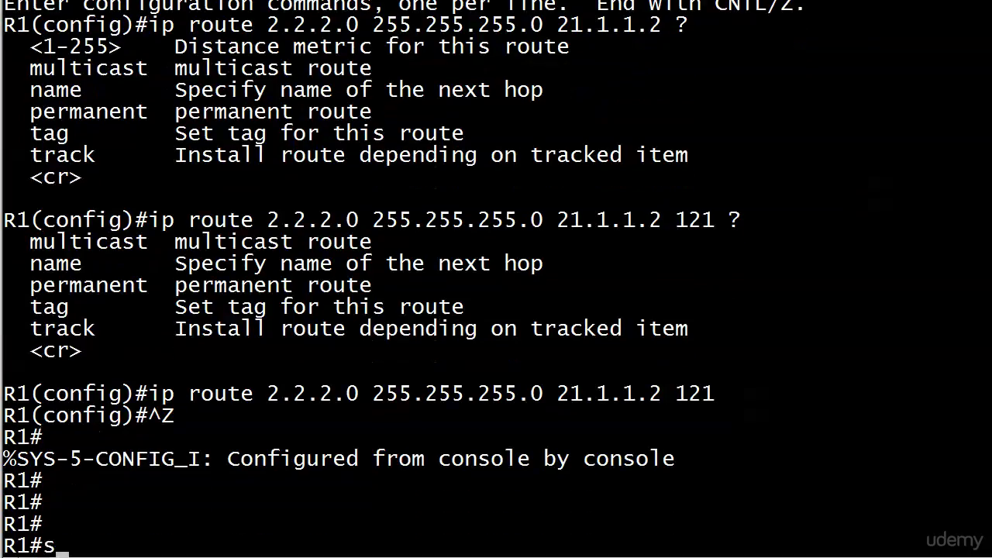
{"action": "type", "text": "how ip route rip"}
{"action": "key", "text": "Return"}
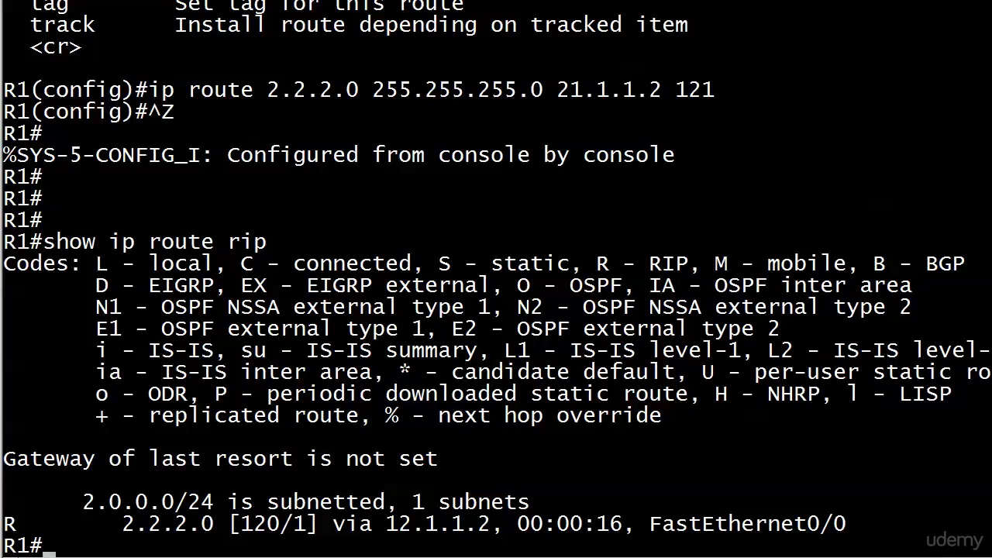
{"action": "type", "text": "clear ip route *"}
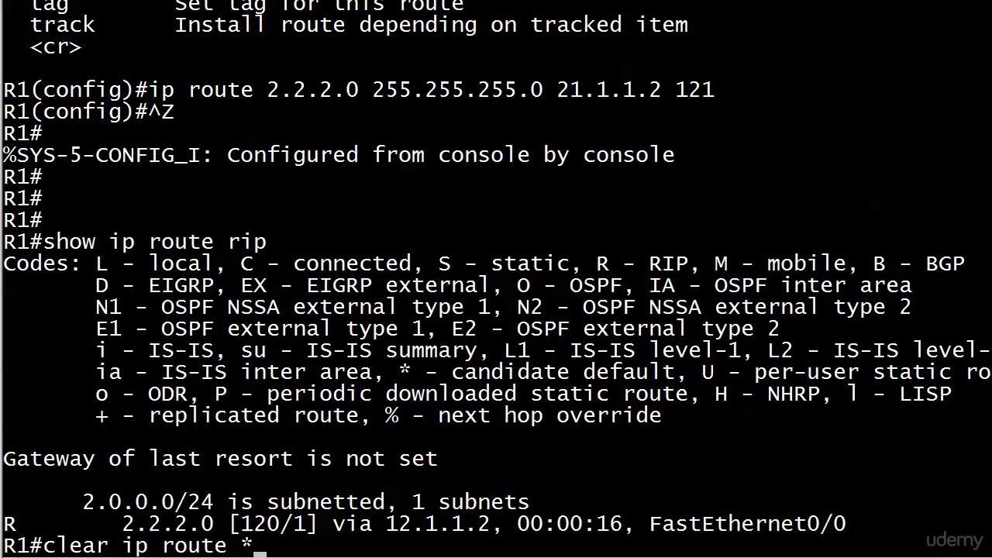
{"action": "key", "text": "Return"}
{"action": "key", "text": "Return"}
{"action": "key", "text": "Return"}
{"action": "type", "text": "show ip route rip"}
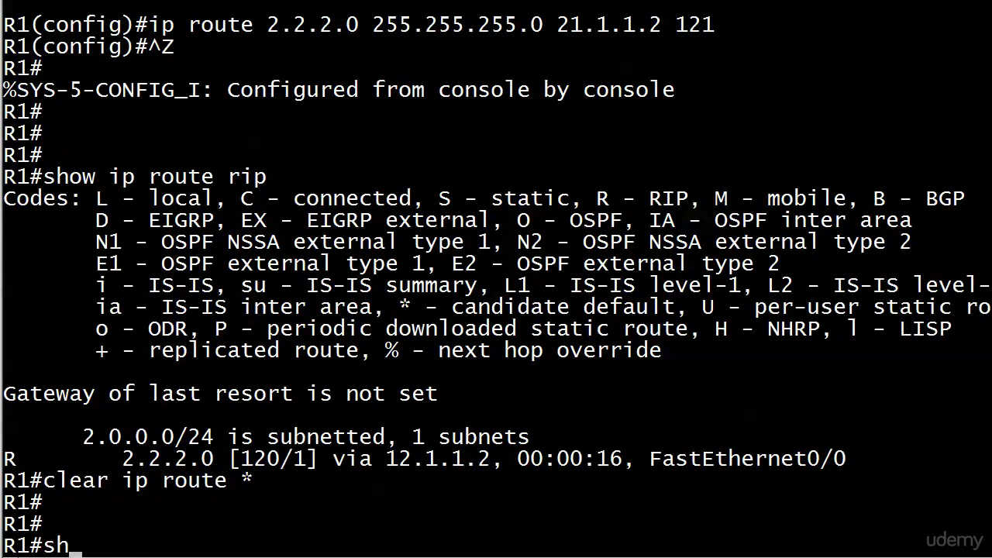
{"action": "key", "text": "Return"}
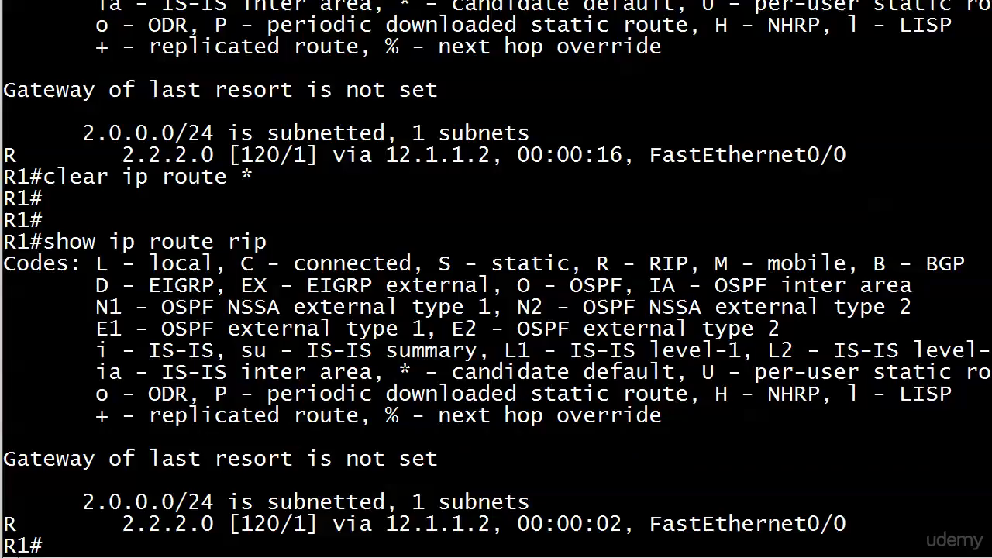
Run show ip route static and show ip route 2.2.2.20, showing RIP distance 120, metric 1
{"action": "type", "text": "show ip route static"}
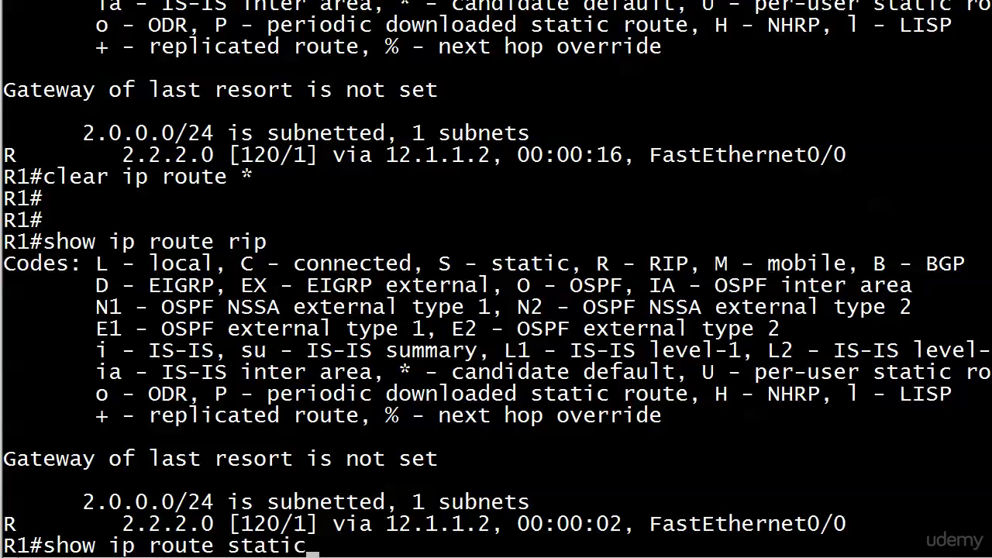
{"action": "key", "text": "Return"}
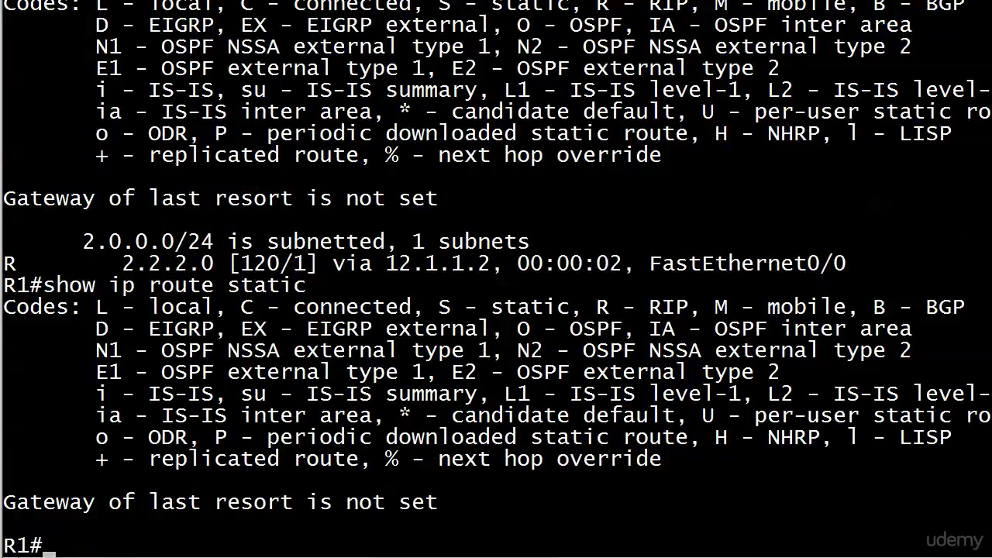
{"action": "key", "text": "Return"}
{"action": "type", "text": "show ip "}
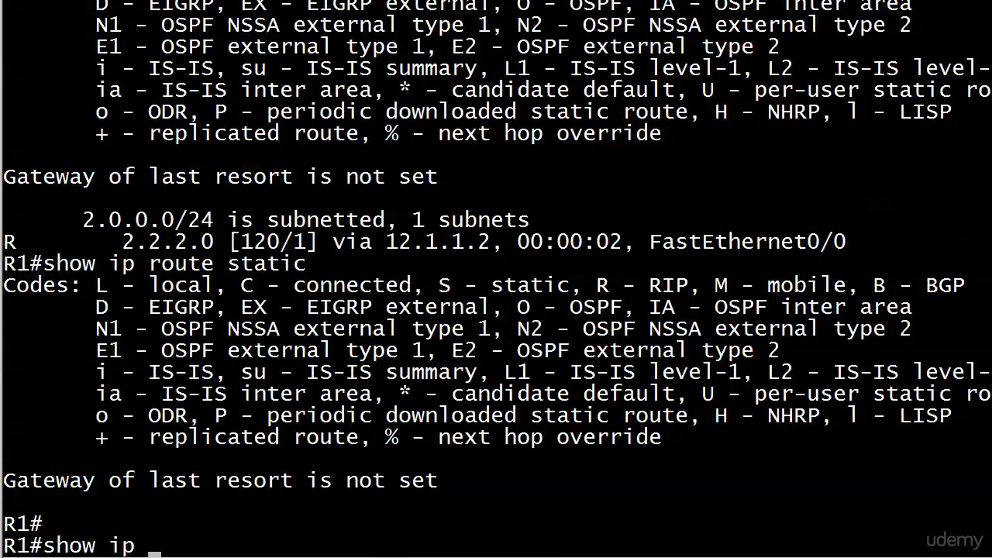
{"action": "type", "text": "route 2.2.2.20"}
{"action": "key", "text": "Return"}
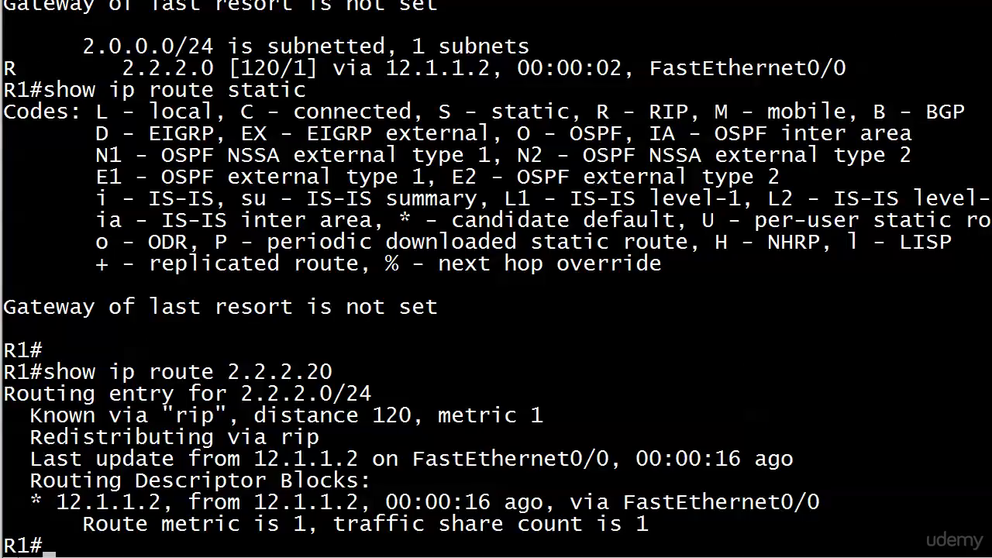
Trace the route from R1 to 2.2.2.2, then resume the session on R2
{"action": "type", "text": "trace"}
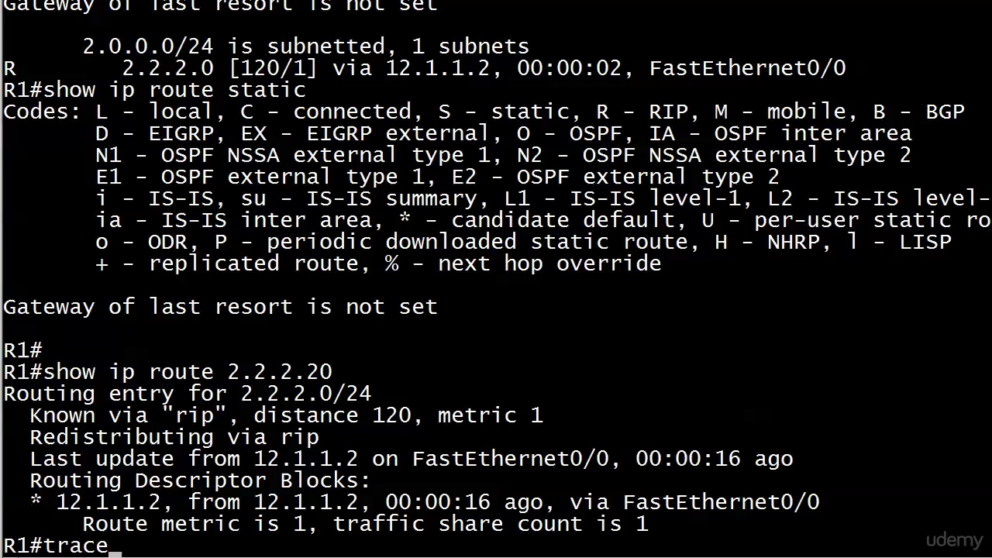
{"action": "type", "text": "route 2.2.2.2"}
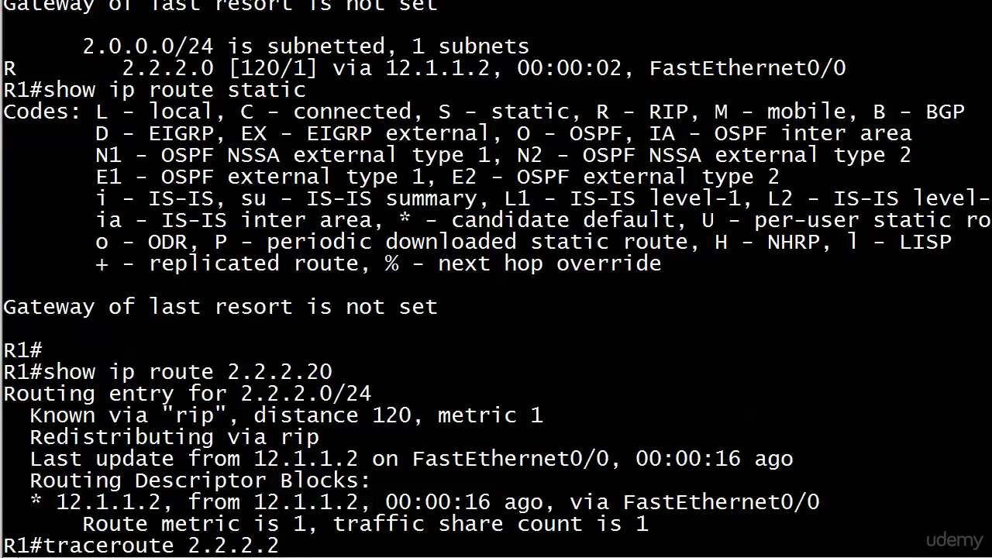
{"action": "key", "text": "Return"}
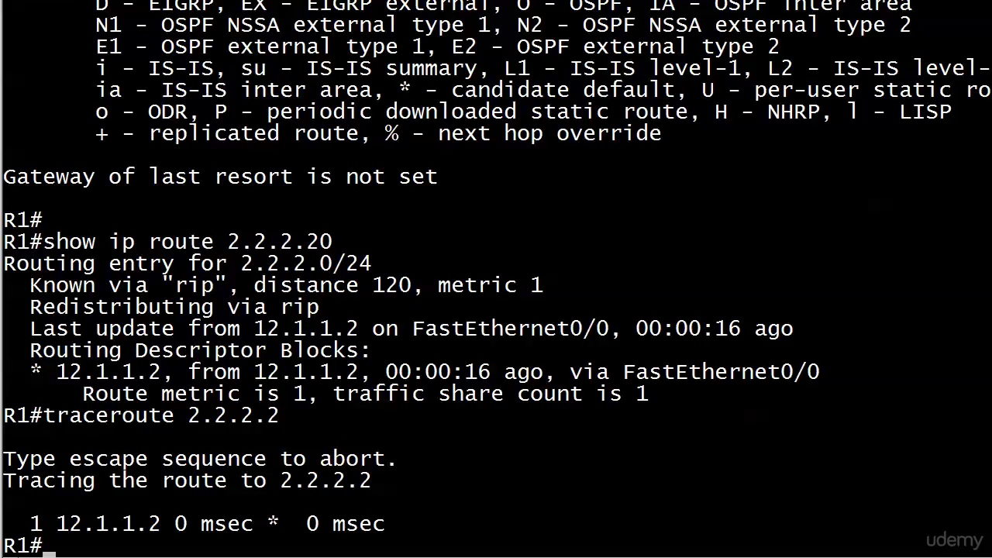
{"action": "key", "text": "ctrl+shift+6"}
{"action": "type", "text": "x2"}
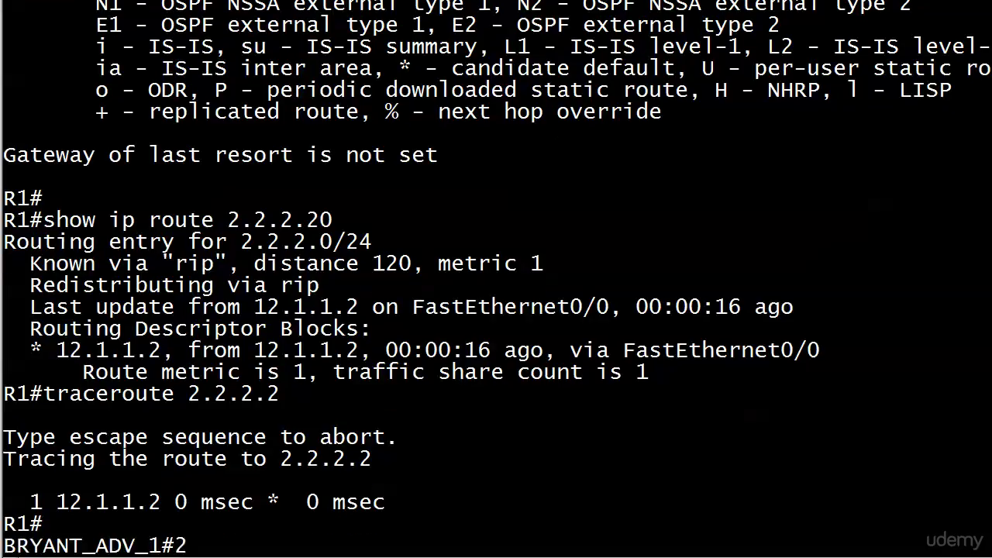
{"action": "key", "text": "Return"}
{"action": "key", "text": "Return"}
{"action": "key", "text": "Return"}
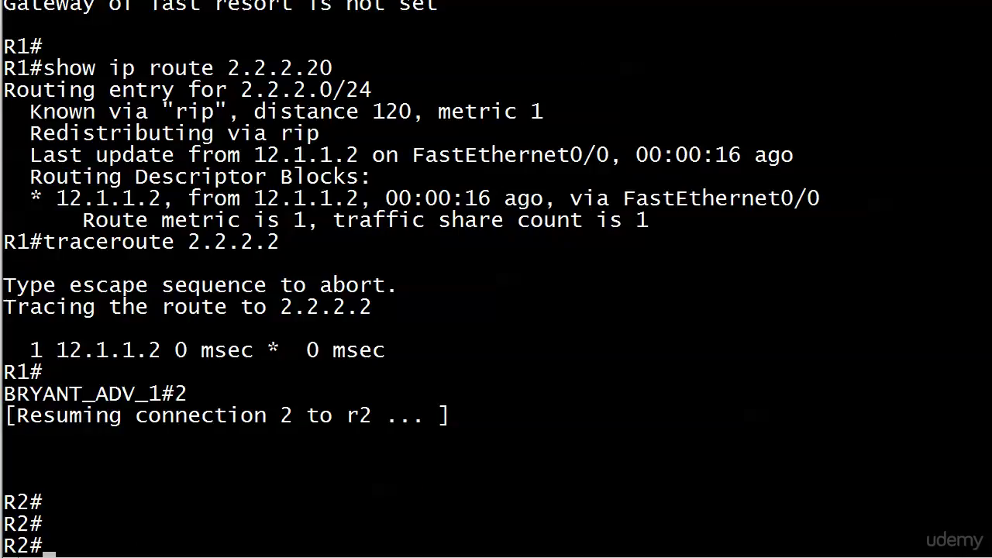
Remove network 2.0.0.0 from R2's RIP configuration
{"action": "type", "text": "conf t"}
{"action": "key", "text": "Return"}
{"action": "type", "text": "rou"}
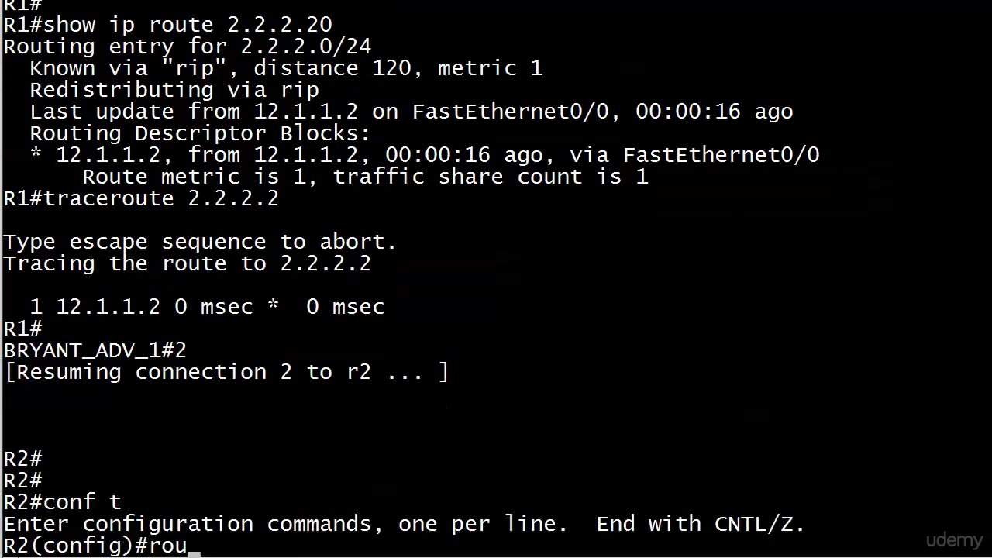
{"action": "type", "text": "ter rip"}
{"action": "key", "text": "Return"}
{"action": "type", "text": "no netwo"}
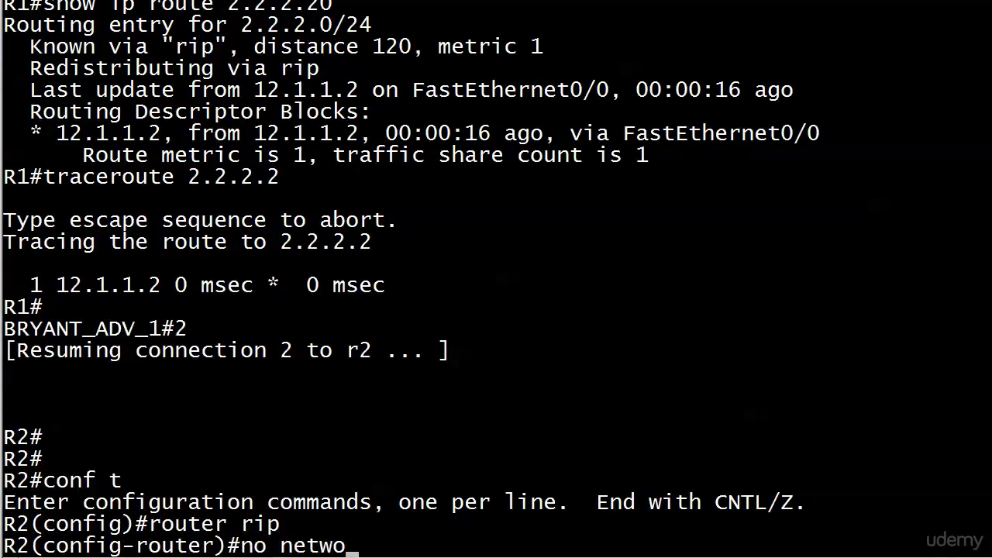
{"action": "type", "text": "rk 2.0.0."}
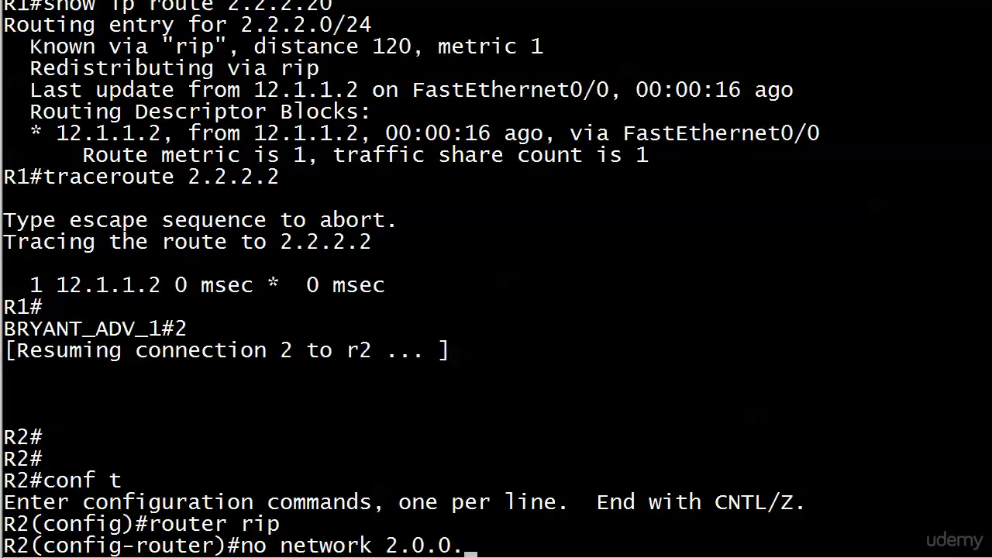
{"action": "type", "text": "0"}
{"action": "key", "text": "Return"}
{"action": "key", "text": "ctrl+z"}
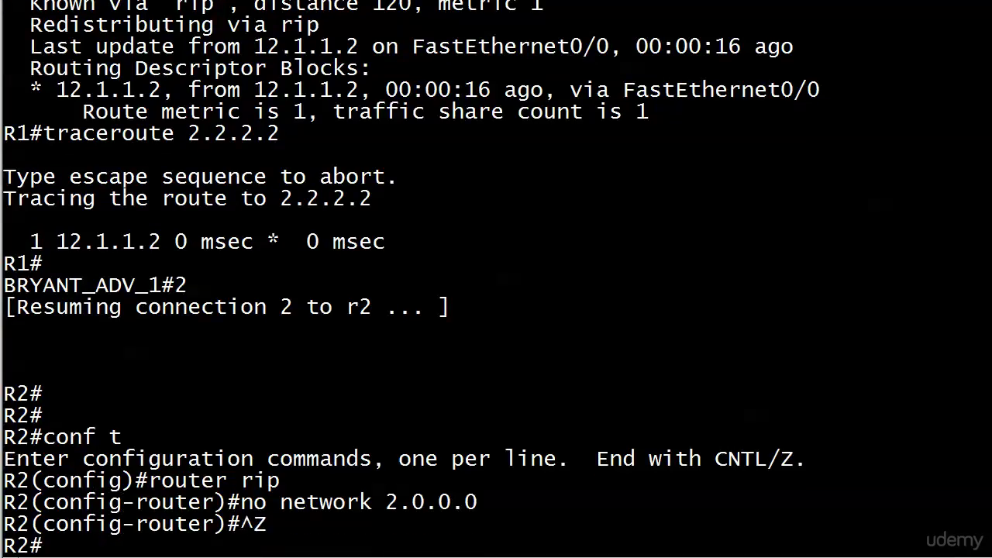
Save R2's configuration with wr and return to the R1 session
{"action": "type", "text": "wr"}
{"action": "key", "text": "Return"}
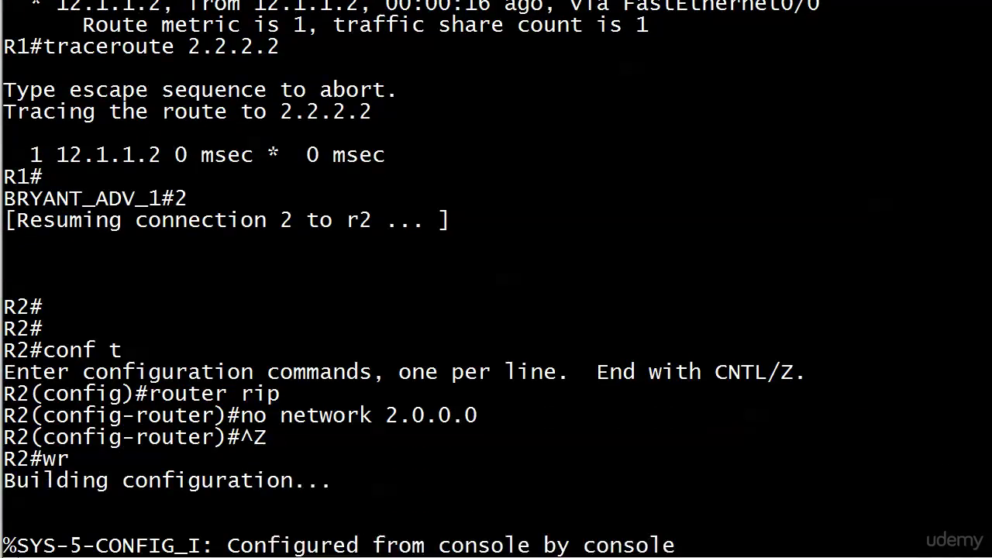
{"action": "key", "text": "ctrl+shift+6"}
{"action": "type", "text": "x1"}
{"action": "key", "text": "Return"}
{"action": "key", "text": "Return"}
{"action": "key", "text": "Return"}
{"action": "key", "text": "Return"}
Confirm with show ip route rip that R1 no longer has any RIP routes
{"action": "type", "text": "s"}
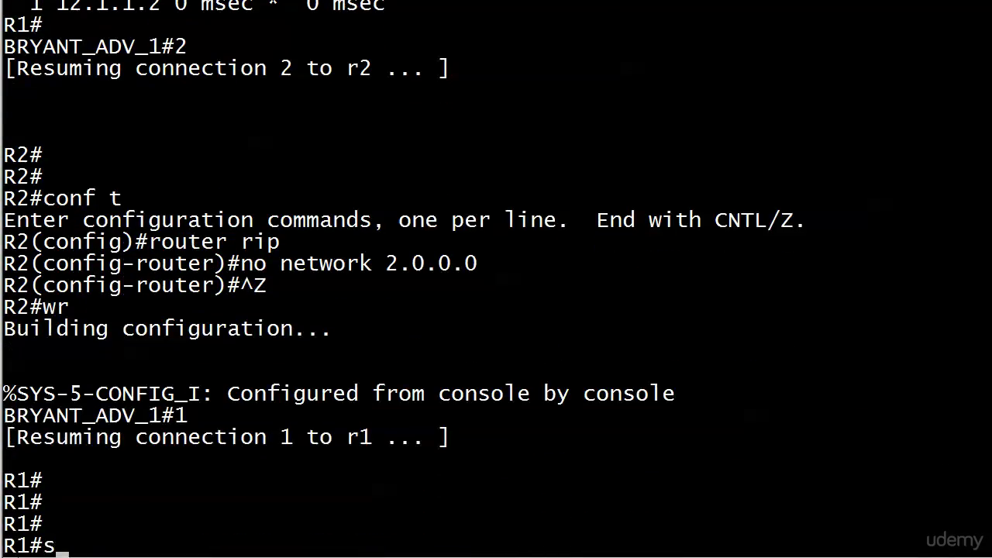
{"action": "type", "text": "how ip route rip"}
{"action": "key", "text": "Return"}
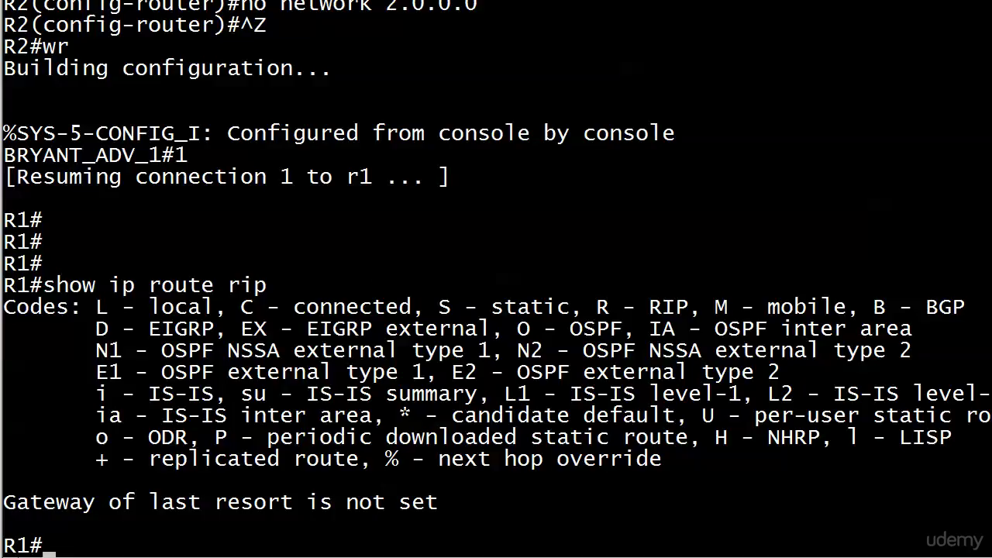
{"action": "key", "text": "Return"}
List R1's static routes and highlight the distance 121 in the output
{"action": "type", "text": "show ip route"}
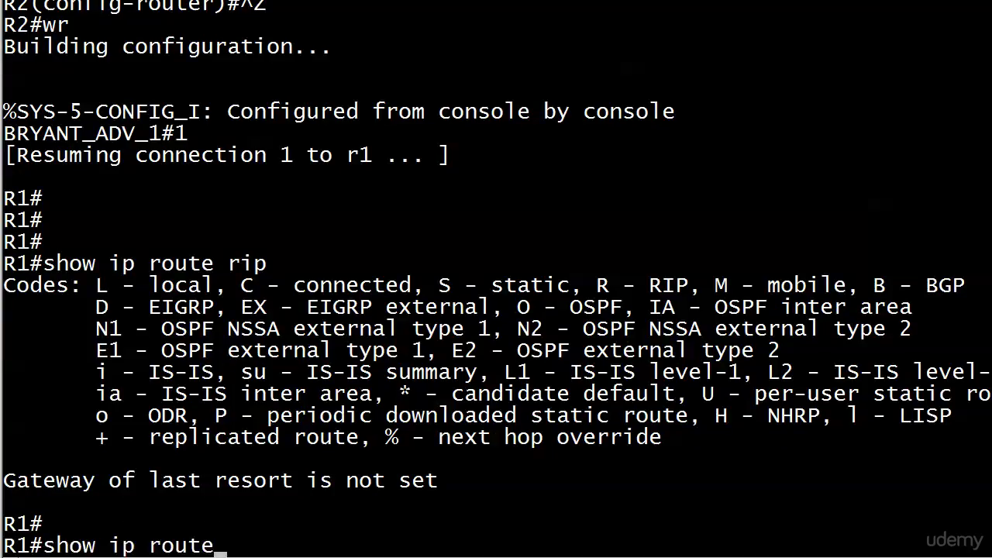
{"action": "type", "text": " static"}
{"action": "key", "text": "Return"}
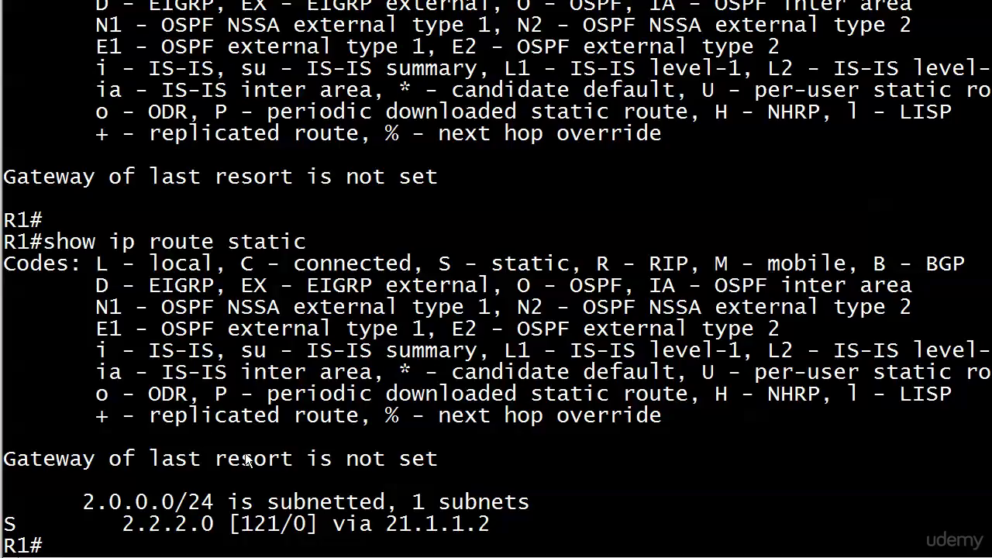
{"action": "right_click", "coordinate": [288, 454]}
{"action": "left_click", "coordinate": [310, 461]}
{"action": "left_click", "coordinate": [246, 525]}
{"action": "left_click_drag", "start_coordinate": [244, 526], "coordinate": [278, 527]}
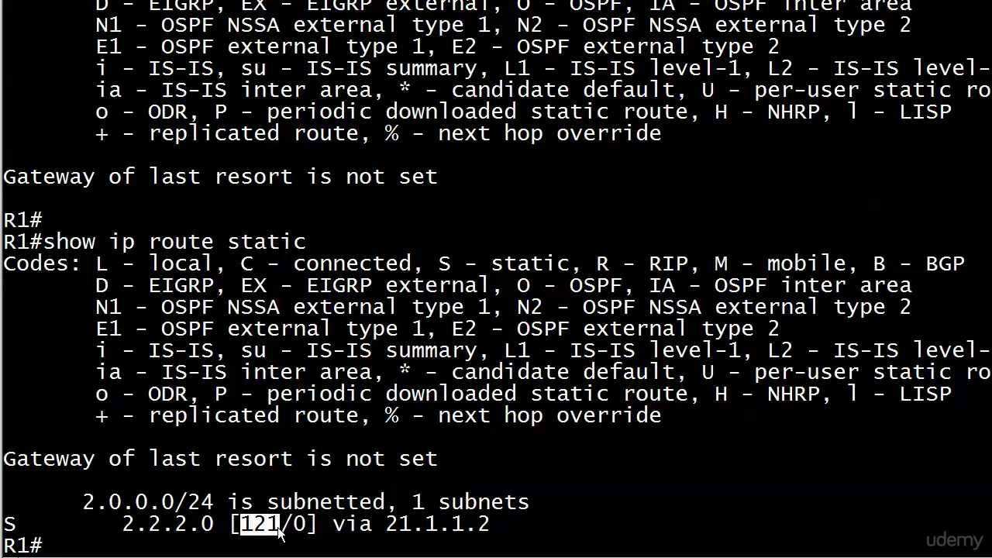
Show the routing entry for 2.2.2.0, now the static route with distance 121
{"action": "key", "text": "Return"}
{"action": "type", "text": "show ip route "}
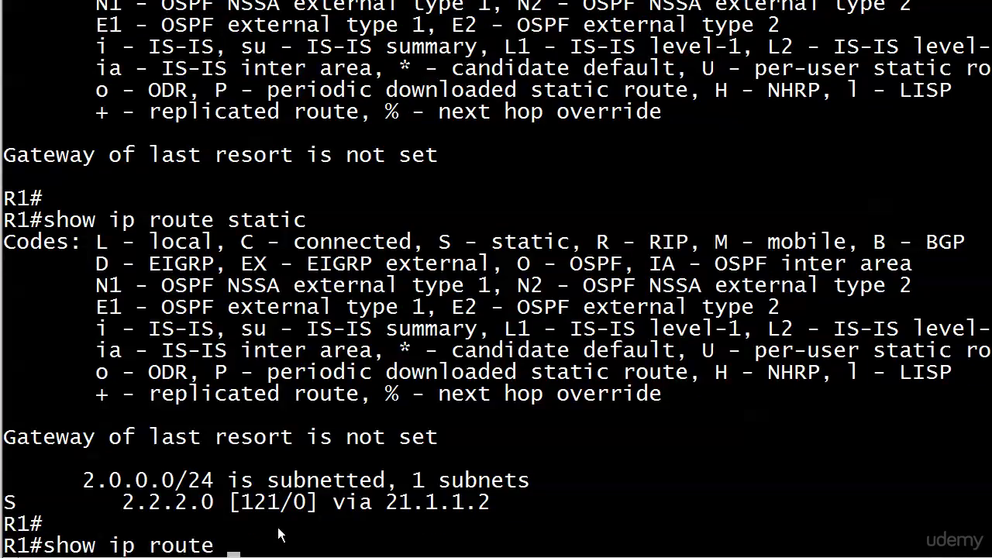
{"action": "type", "text": "2.2.2.0"}
{"action": "key", "text": "Return"}
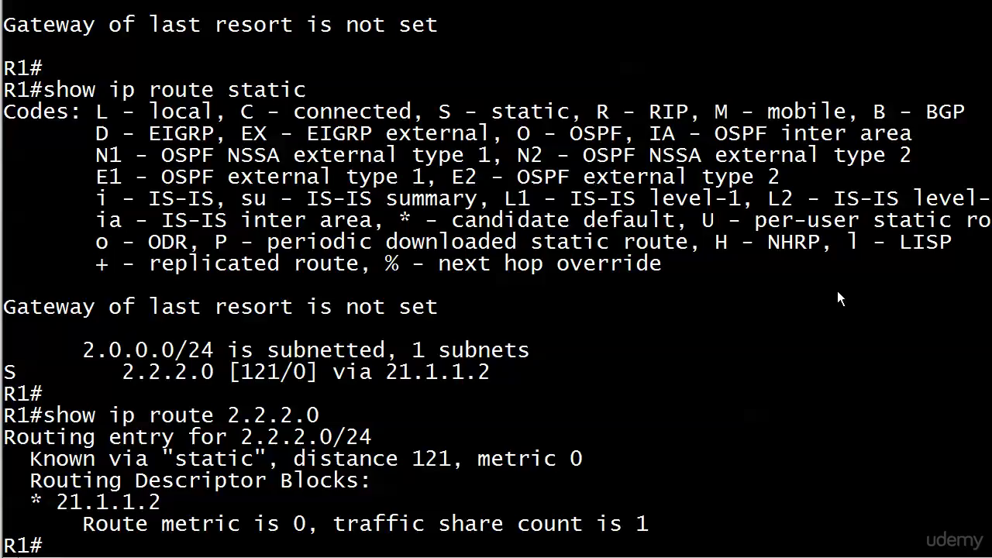
Trace R1's path to 2.2.2.2, now via 21.1.1.2, and resume the R2 session
{"action": "key", "text": "Return"}
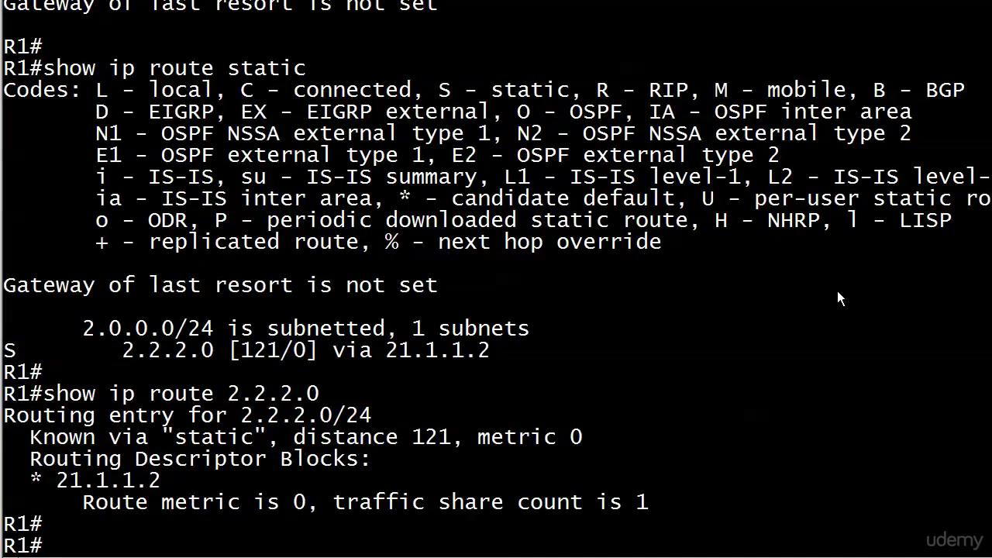
{"action": "type", "text": "traceroute 2."}
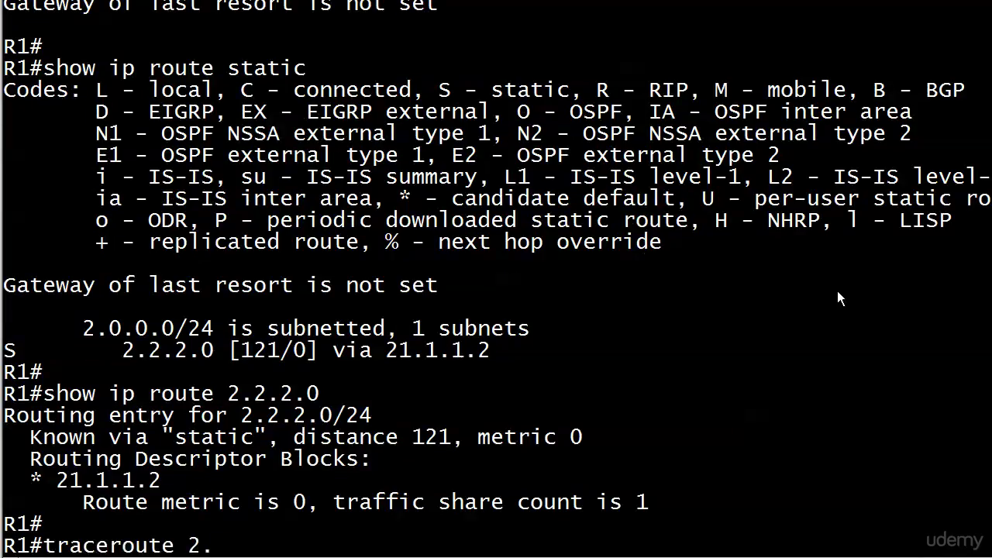
{"action": "type", "text": "2.2.2"}
{"action": "key", "text": "Return"}
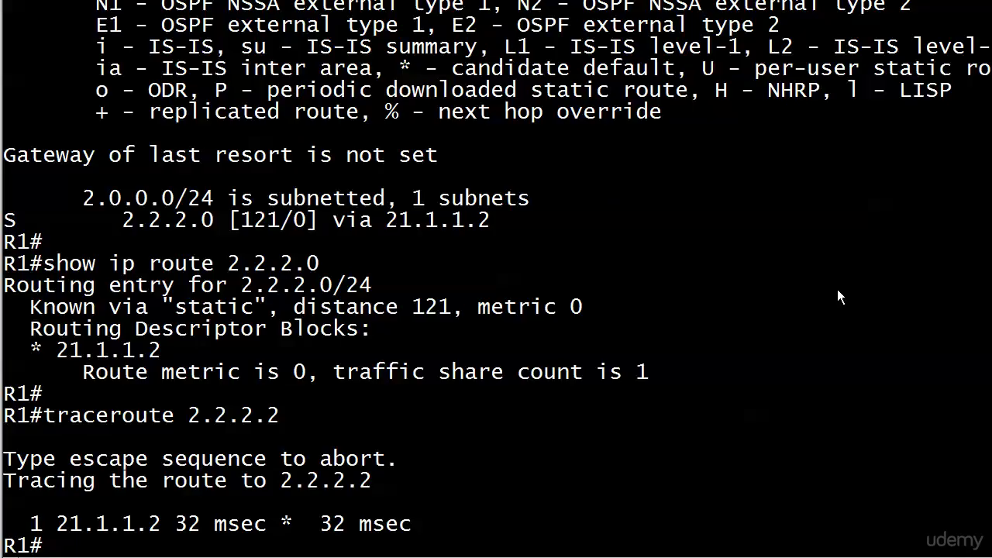
{"action": "key", "text": "ctrl+shift+6"}
{"action": "type", "text": "x2"}
{"action": "key", "text": "Return"}
{"action": "key", "text": "Return"}
{"action": "key", "text": "Return"}
{"action": "key", "text": "Return"}
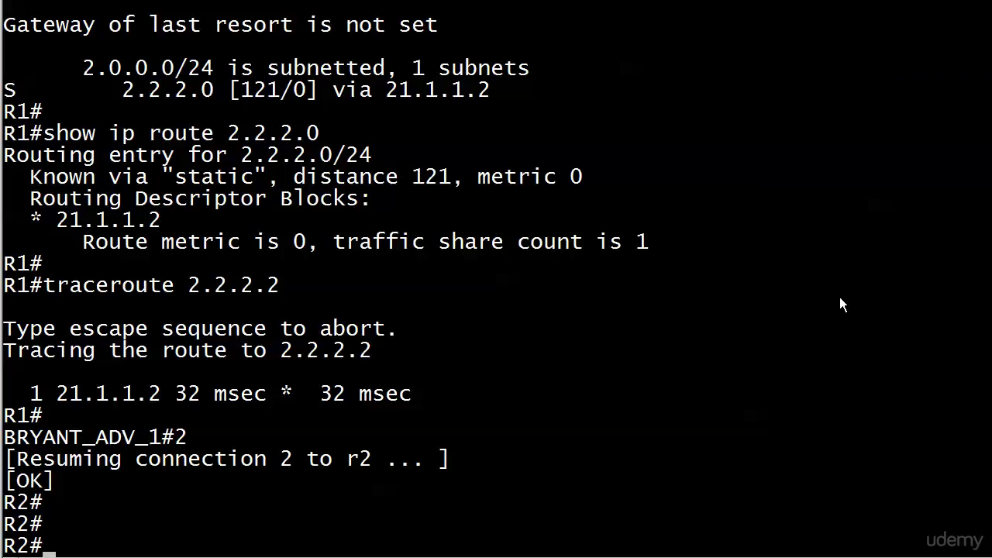
Add network 2.0.0.0 back into R2's RIP configuration
{"action": "type", "text": "conf t"}
{"action": "key", "text": "Return"}
{"action": "type", "text": "router rip"}
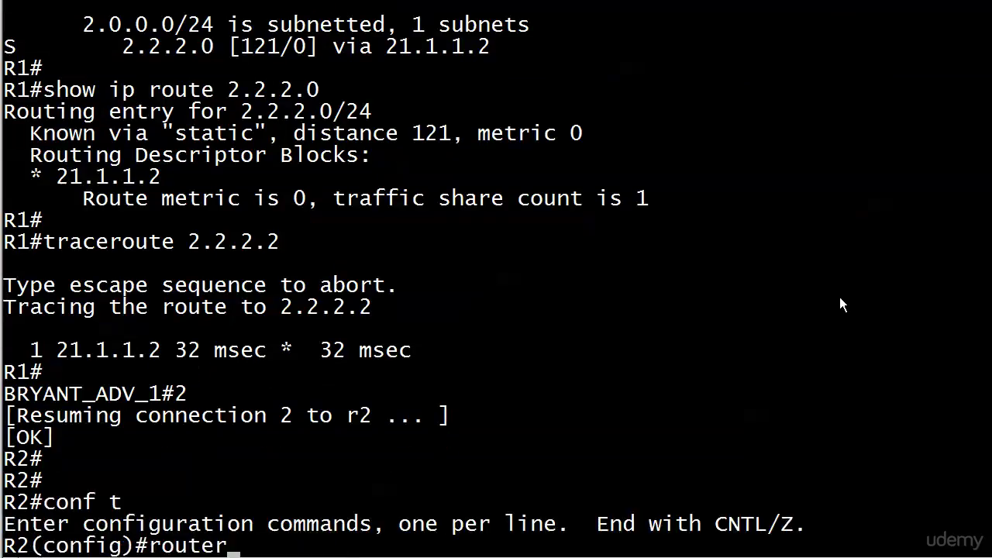
{"action": "key", "text": "Return"}
{"action": "type", "text": "network 2.0.0.0"}
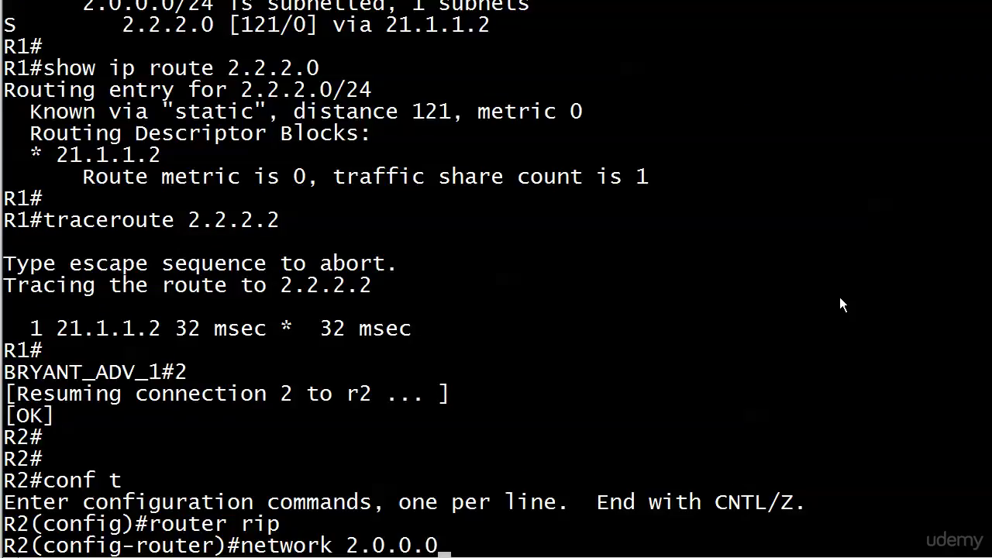
{"action": "key", "text": "Return"}
{"action": "key", "text": "ctrl+z"}
Write R2's configuration to memory and switch back to the R1 session
{"action": "type", "text": "wr"}
{"action": "key", "text": "Return"}
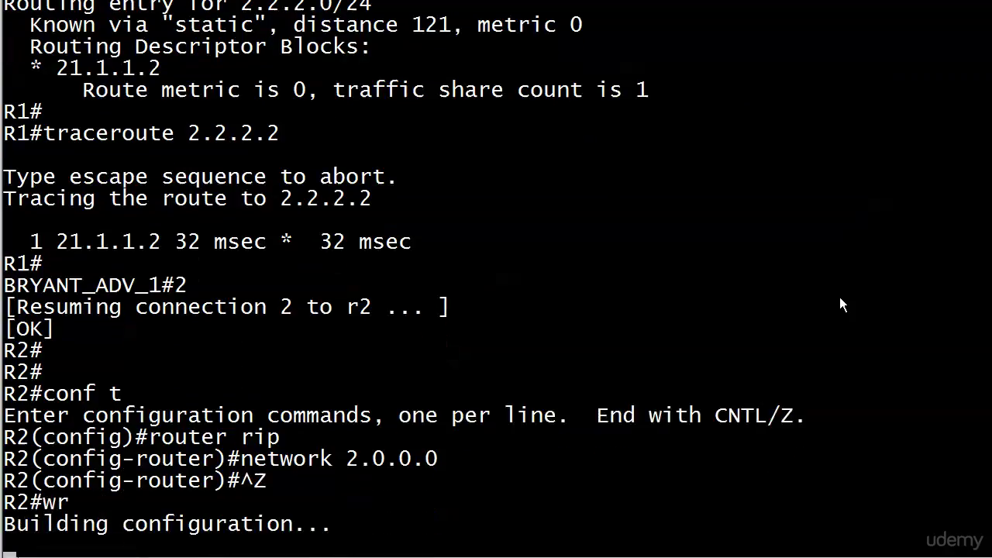
{"action": "key", "text": "ctrl+shift+6"}
{"action": "type", "text": "x1"}
{"action": "key", "text": "Return"}
{"action": "key", "text": "Return"}
{"action": "key", "text": "Return"}
{"action": "key", "text": "Return"}
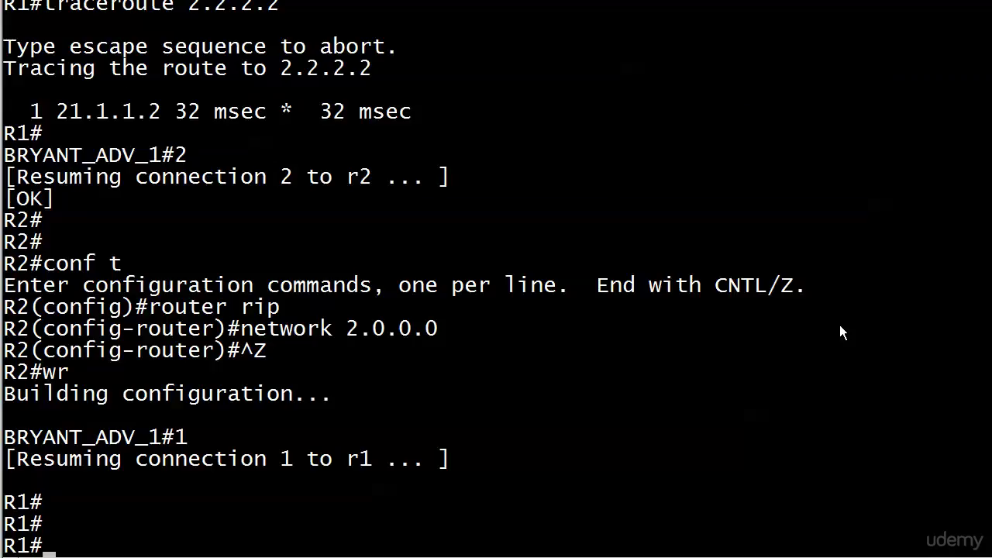
Show R1's RIP and static routes: 2.2.2.0/24 back at [120/1], no static routes
{"action": "type", "text": "show ip route rip"}
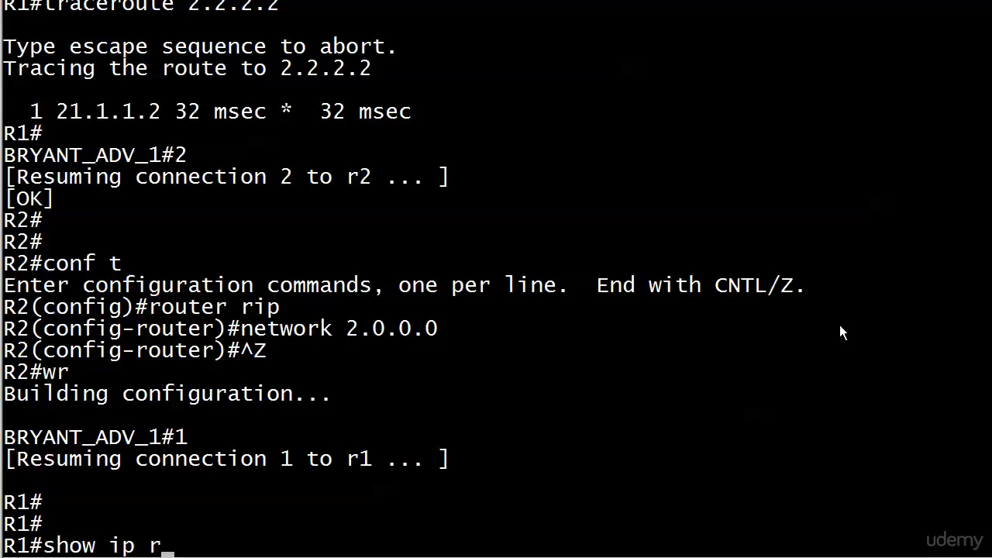
{"action": "key", "text": "Return"}
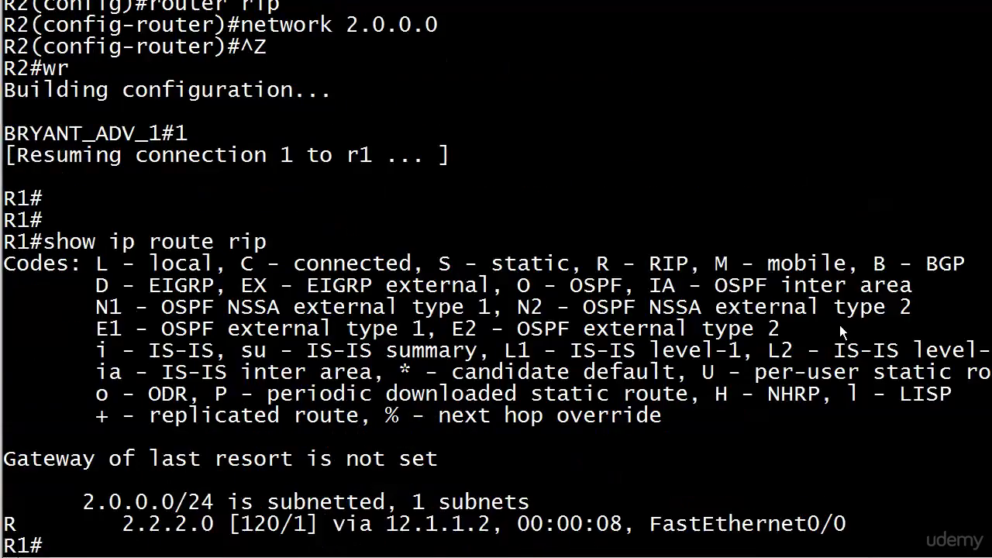
{"action": "key", "text": "Return"}
{"action": "key", "text": "Return"}
{"action": "type", "text": "show ip "}
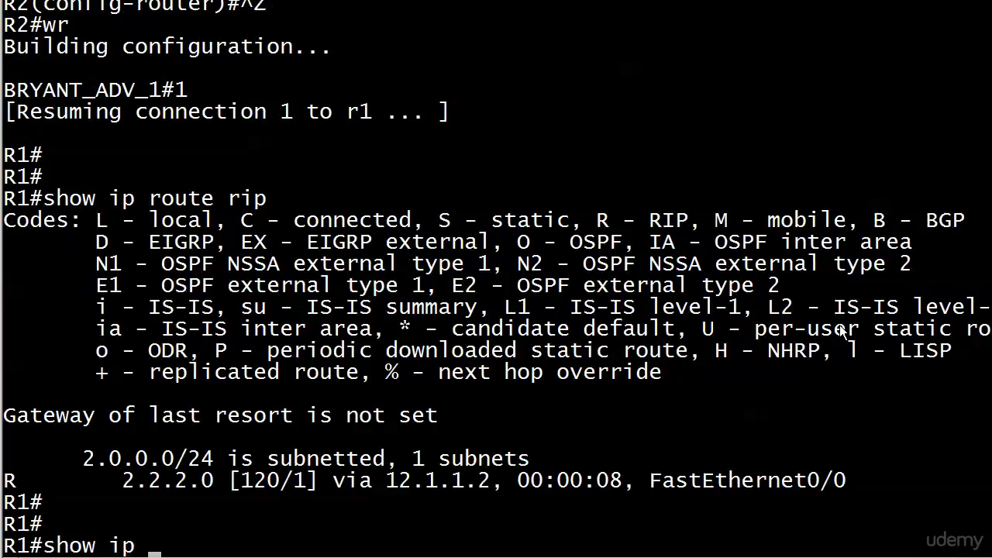
{"action": "type", "text": "route static"}
{"action": "key", "text": "Return"}
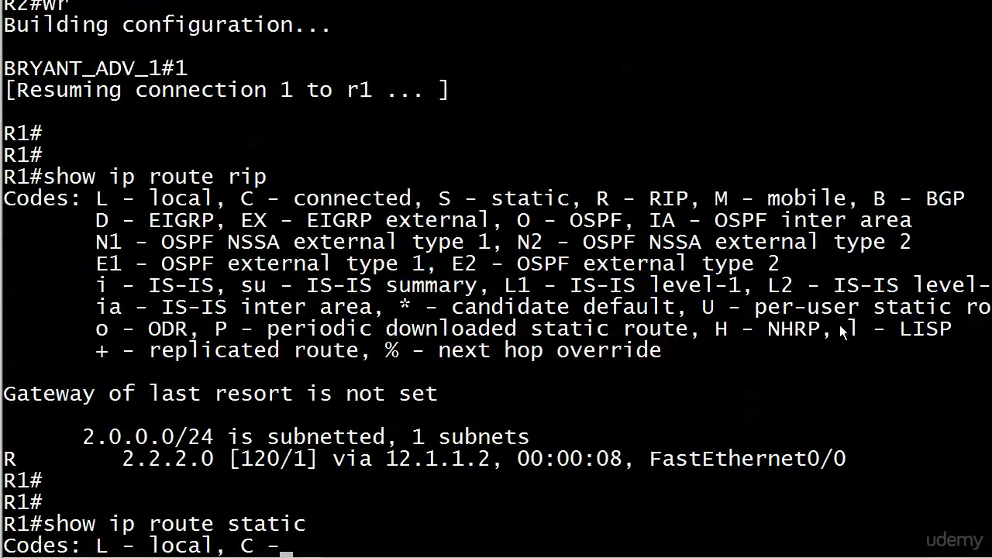
Trace to 2.2.2.2, confirming the first hop is again 12.1.1.2
{"action": "key", "text": "Return"}
{"action": "key", "text": "Return"}
{"action": "key", "text": "Return"}
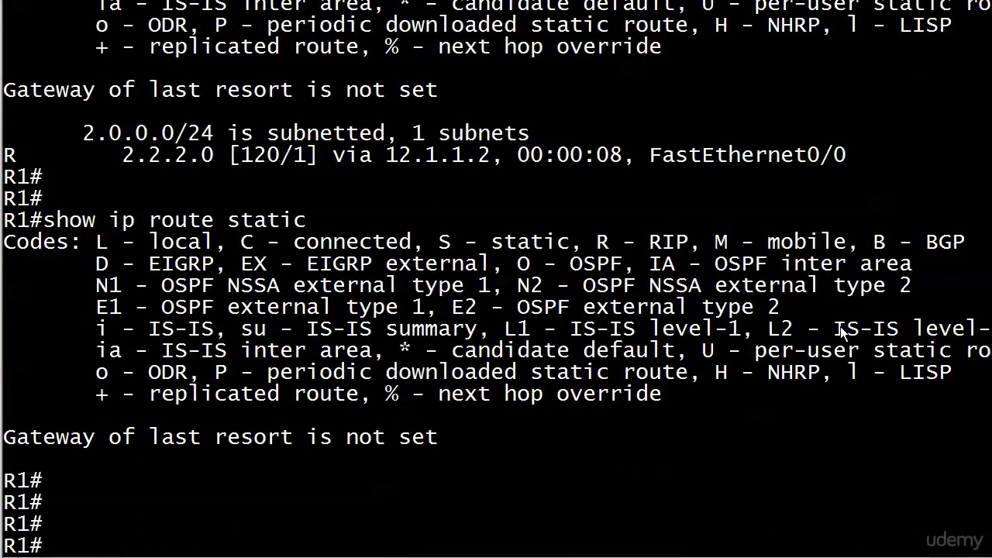
{"action": "type", "text": "traceroute 2.2.2.2"}
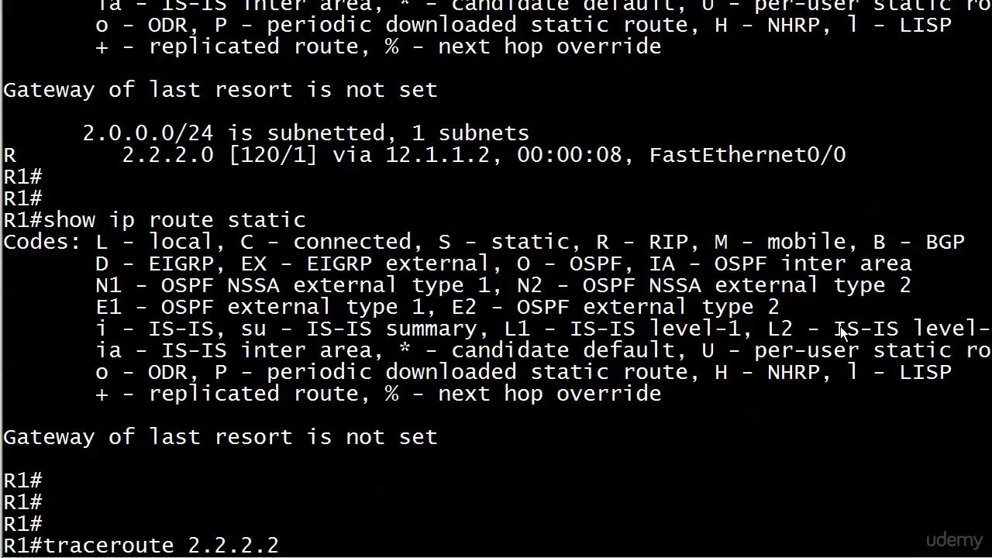
{"action": "key", "text": "Return"}
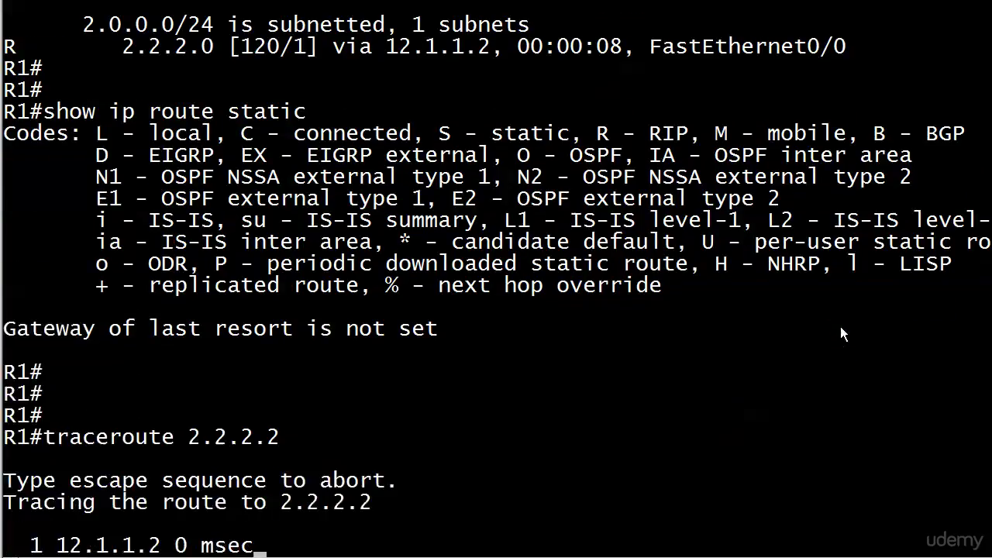